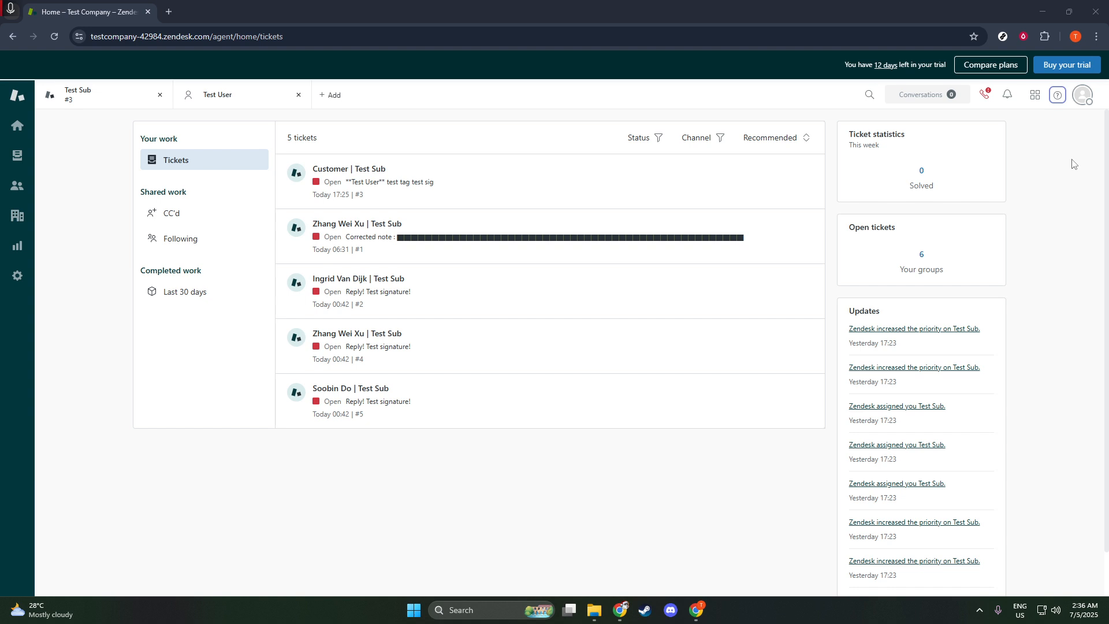
- Open Zendesk Analytics and start a new report from the reports library
click(1035, 94)
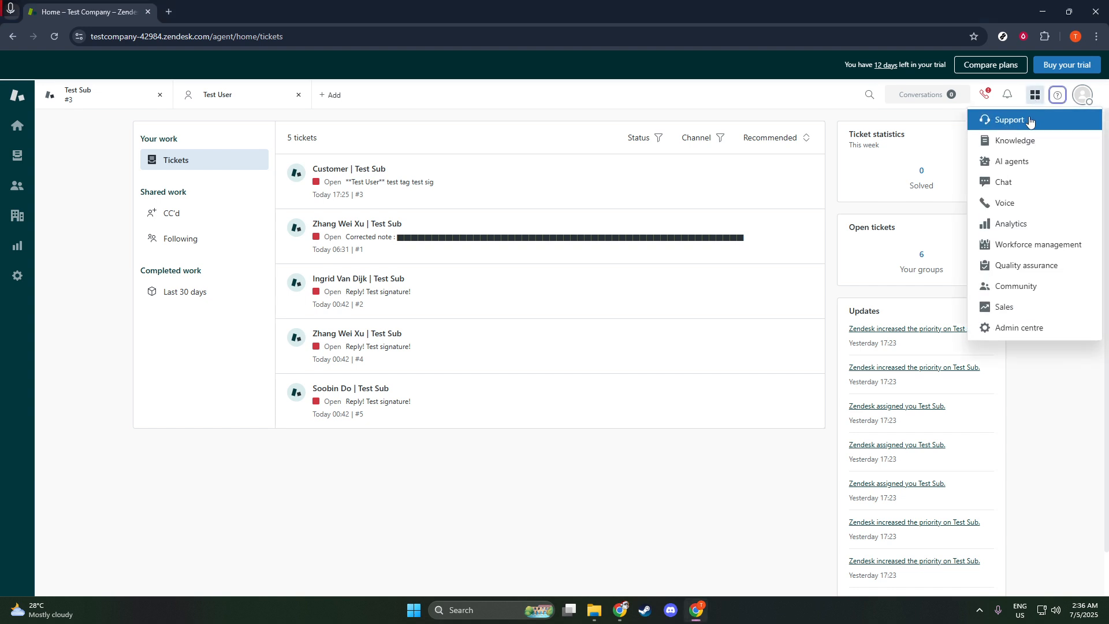
click(1021, 223)
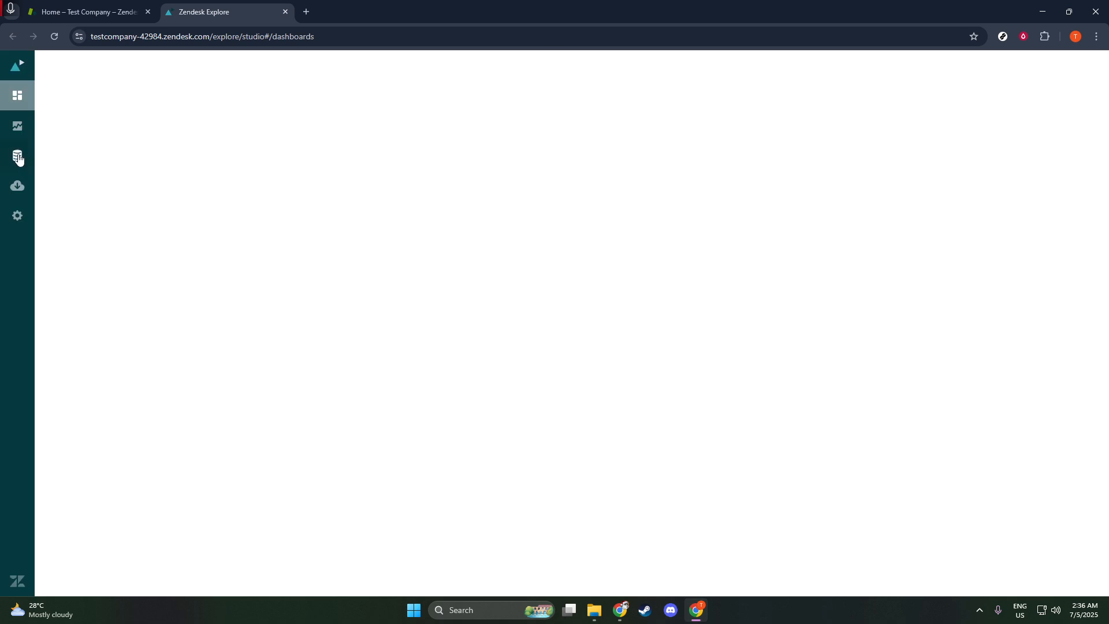
click(17, 156)
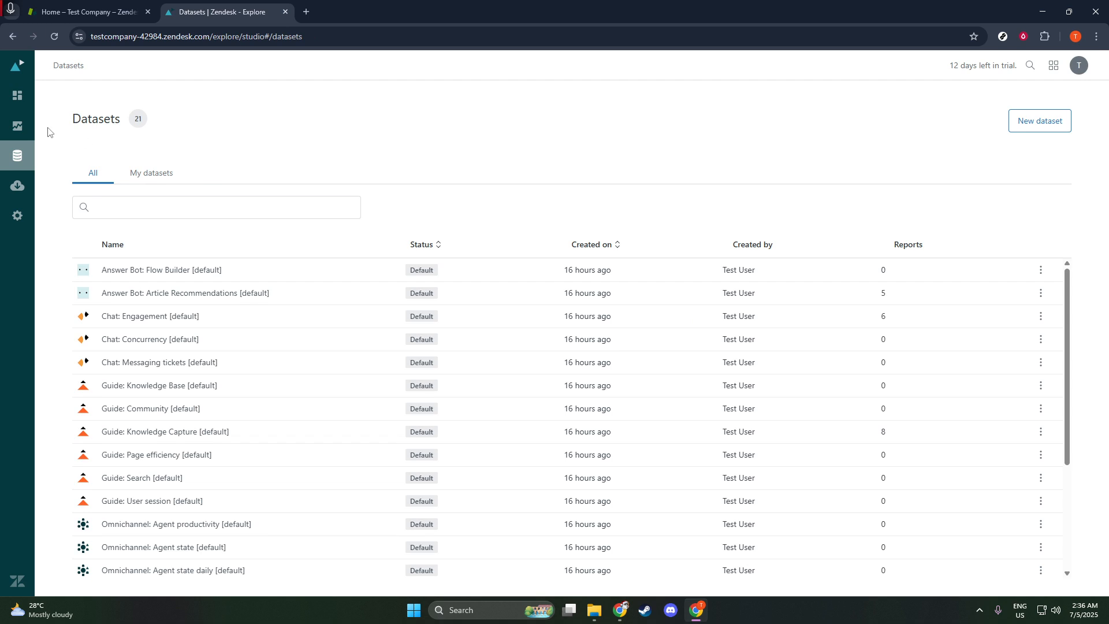
click(17, 126)
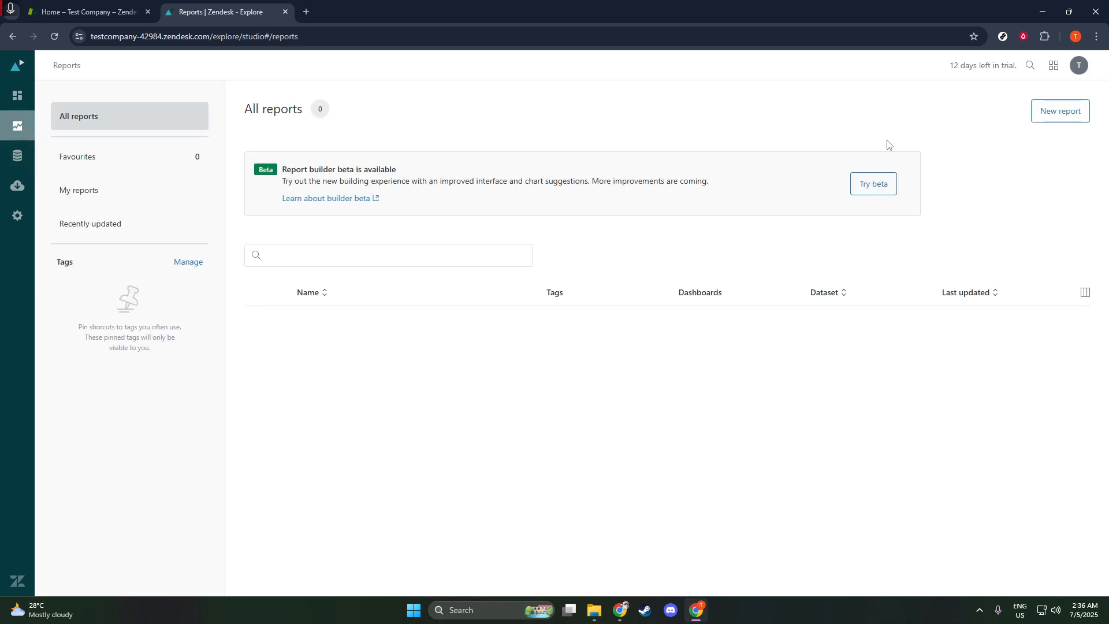
click(1060, 111)
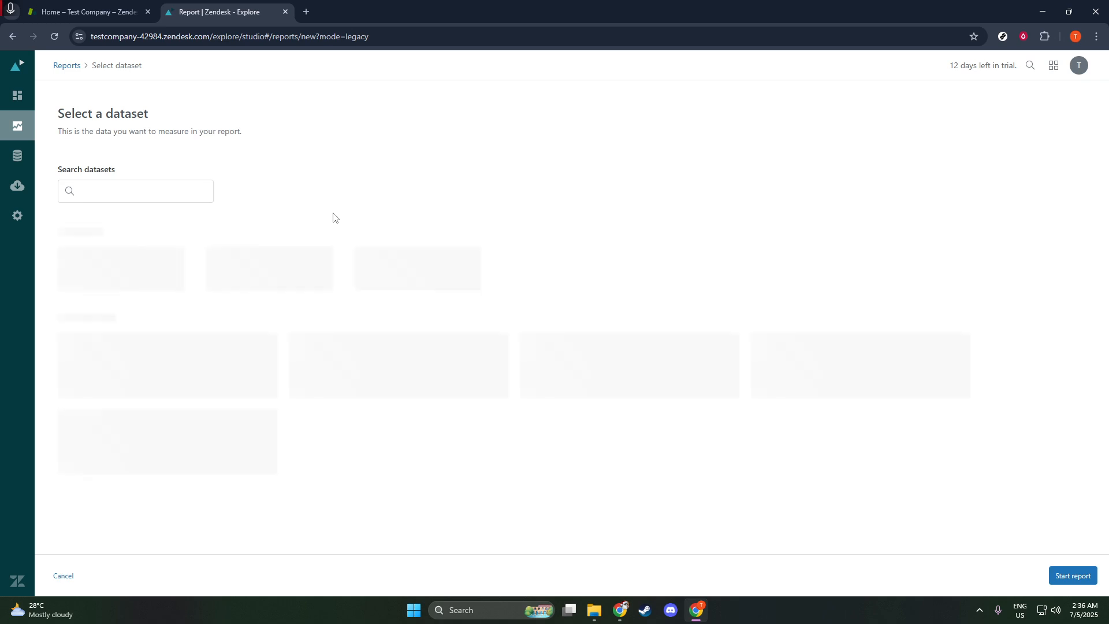
- Filter the available datasets to Support and select the Support - Tickets dataset for the report
click(161, 186)
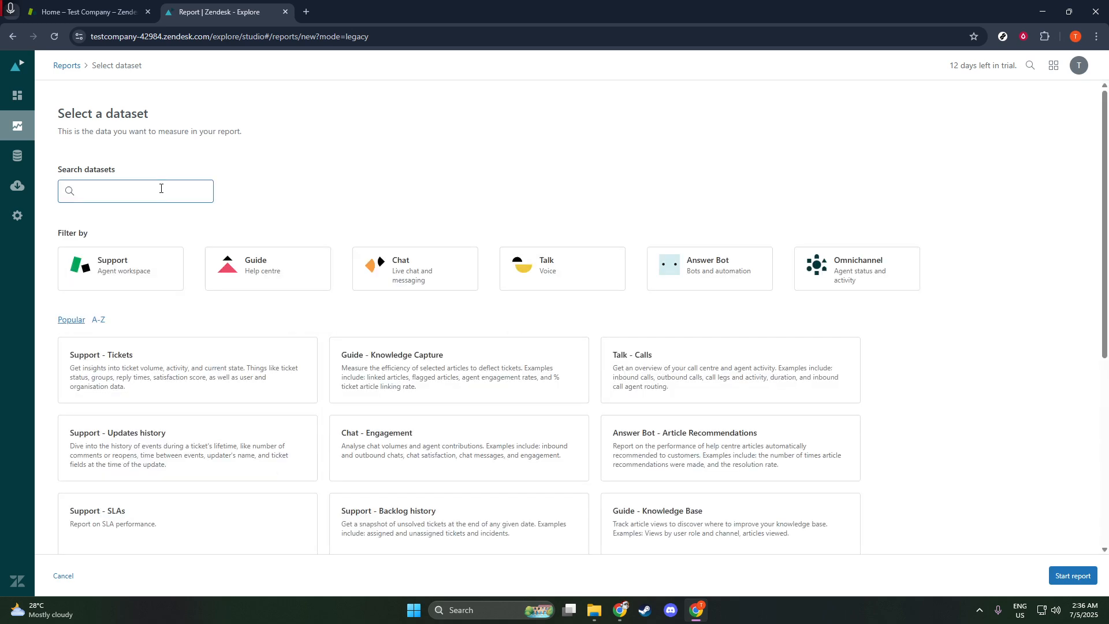
click(141, 272)
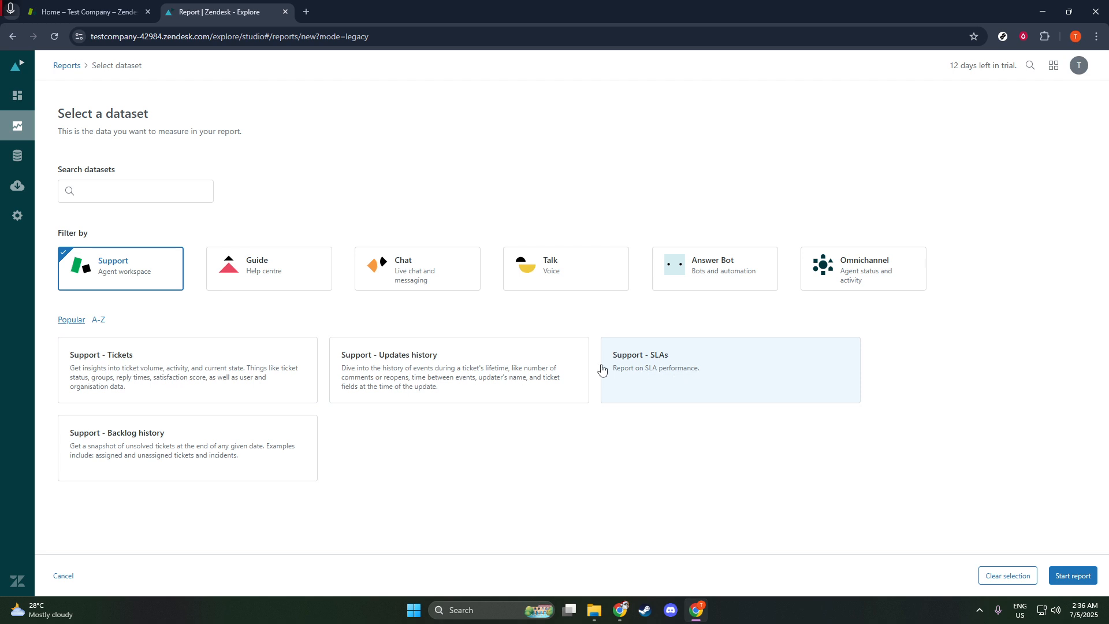
right_click(393, 359)
click(338, 327)
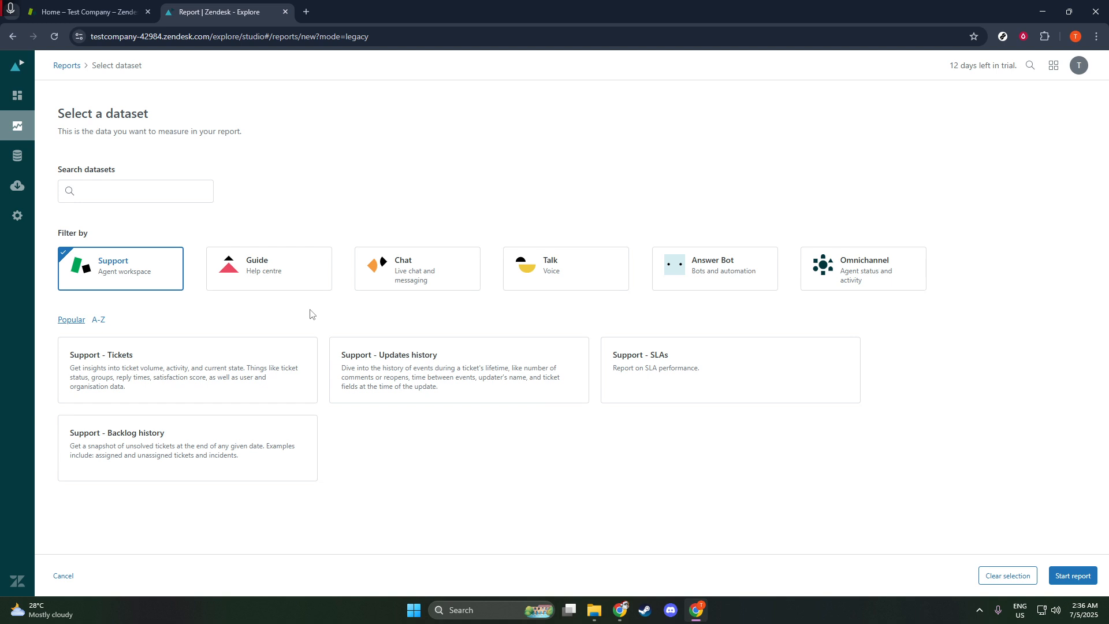
click(265, 359)
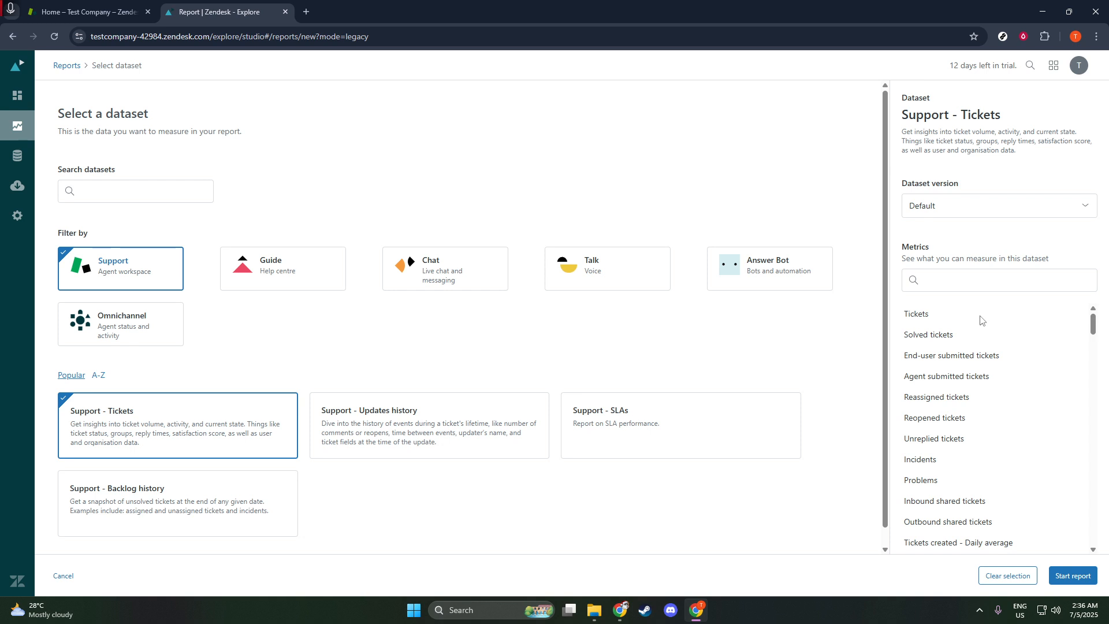
- Examine the metrics and the dataset version options offered by the Support - Tickets dataset
scroll(980, 317, down, 2)
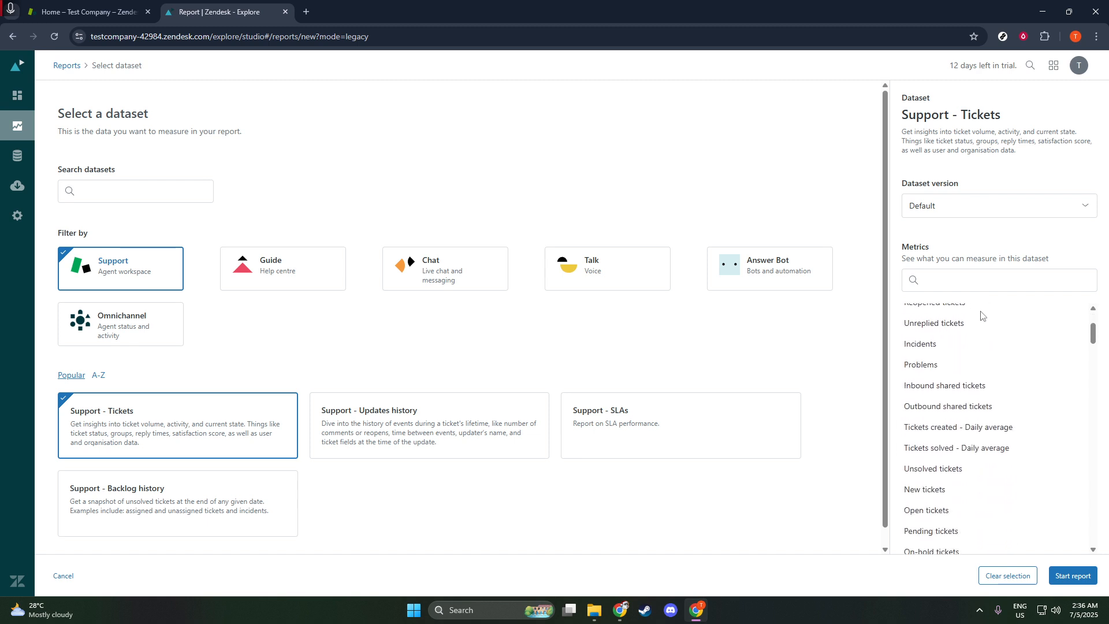
scroll(985, 321, up, 2)
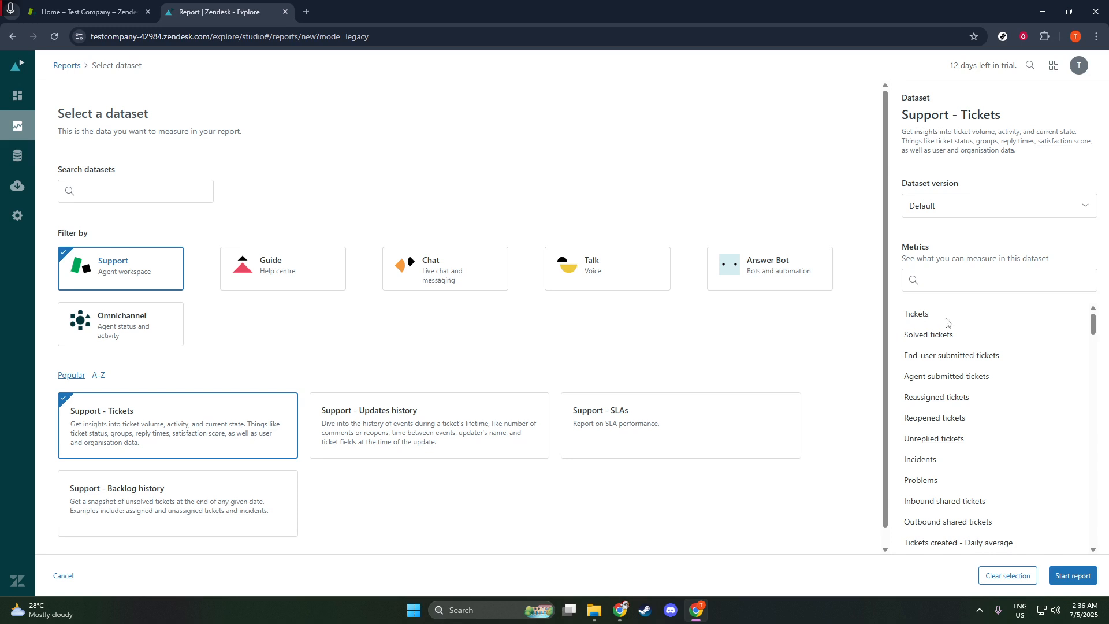
click(962, 288)
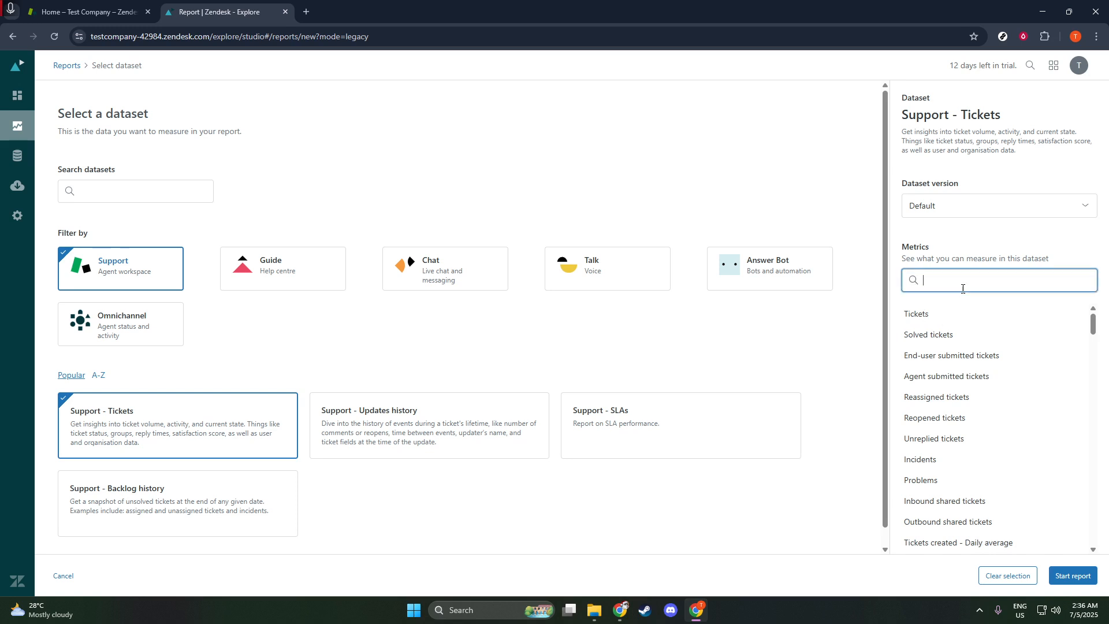
click(924, 315)
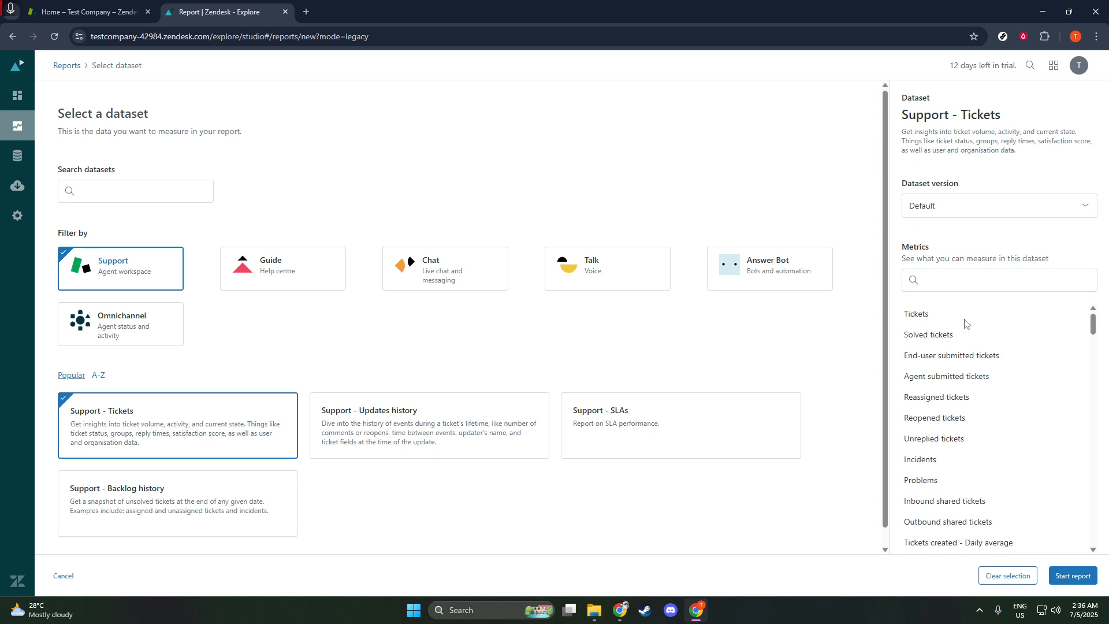
scroll(965, 324, down, 2)
scroll(997, 345, down, 3)
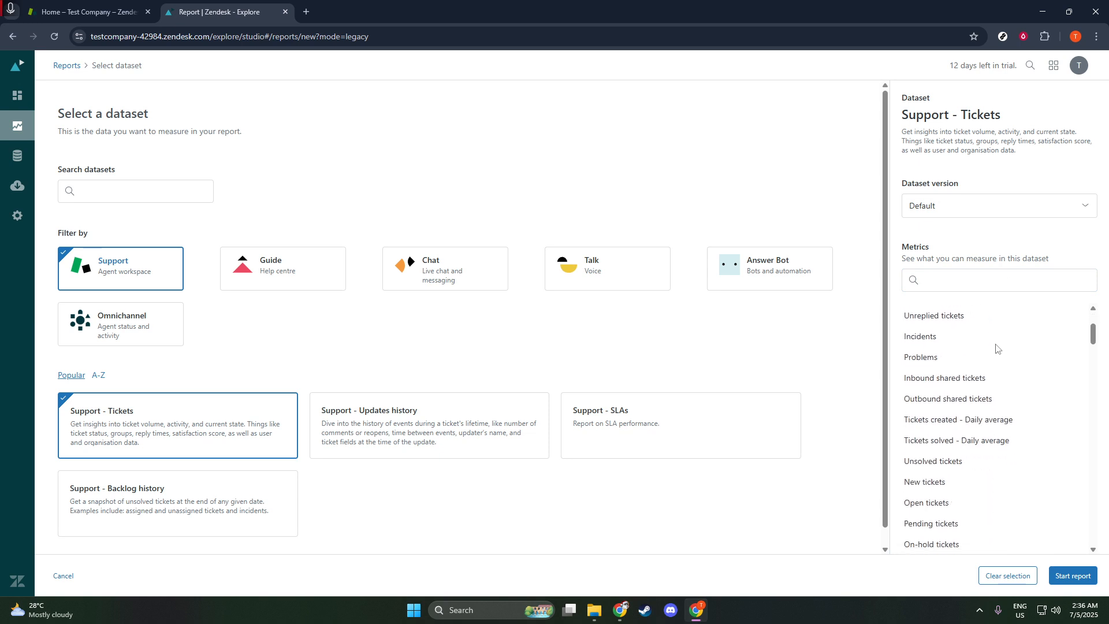
click(991, 202)
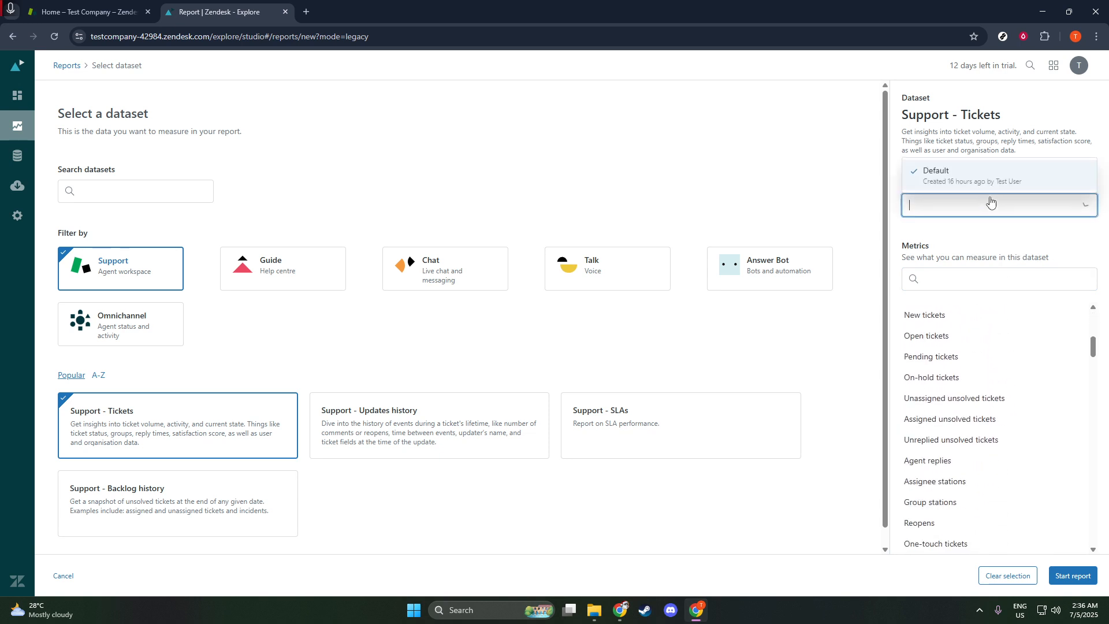
click(991, 203)
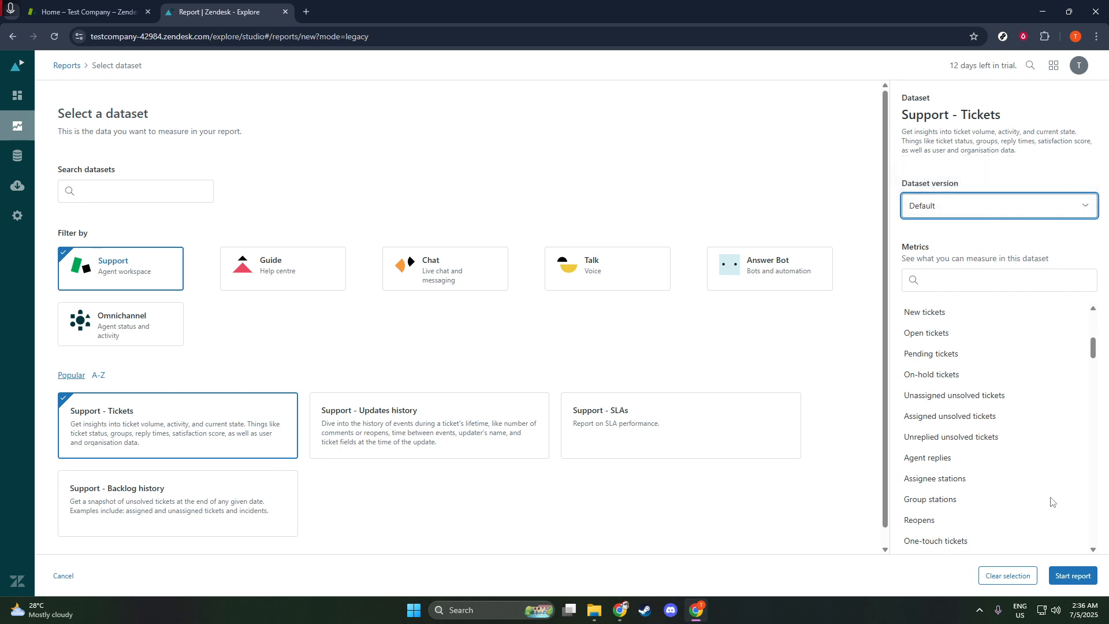
scroll(1044, 480, down, 10)
scroll(1043, 479, down, 5)
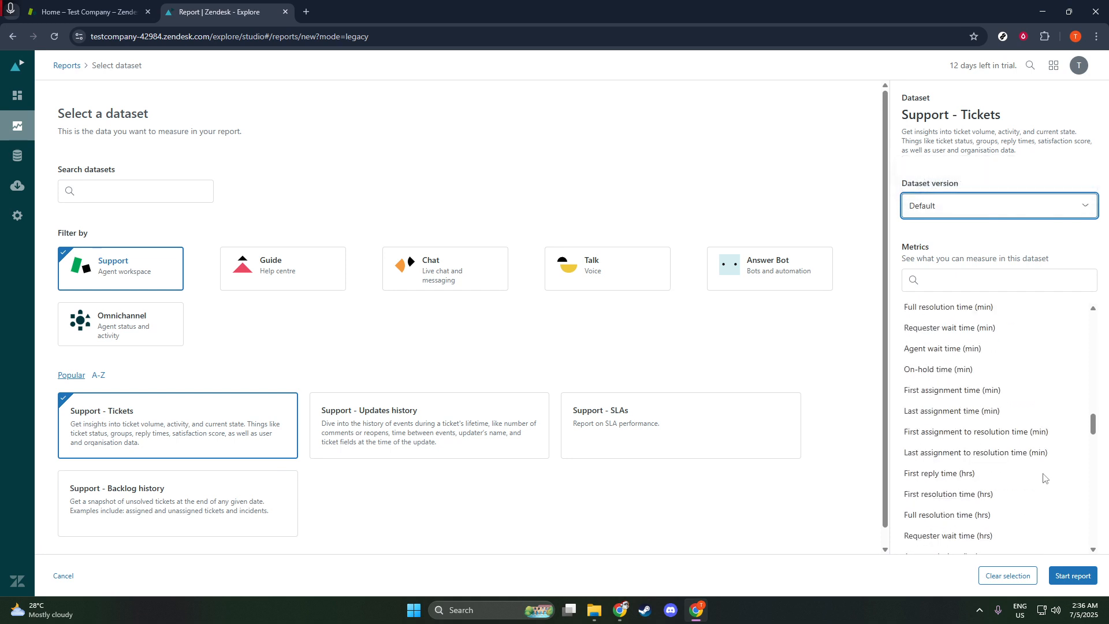
scroll(1063, 523, down, 5)
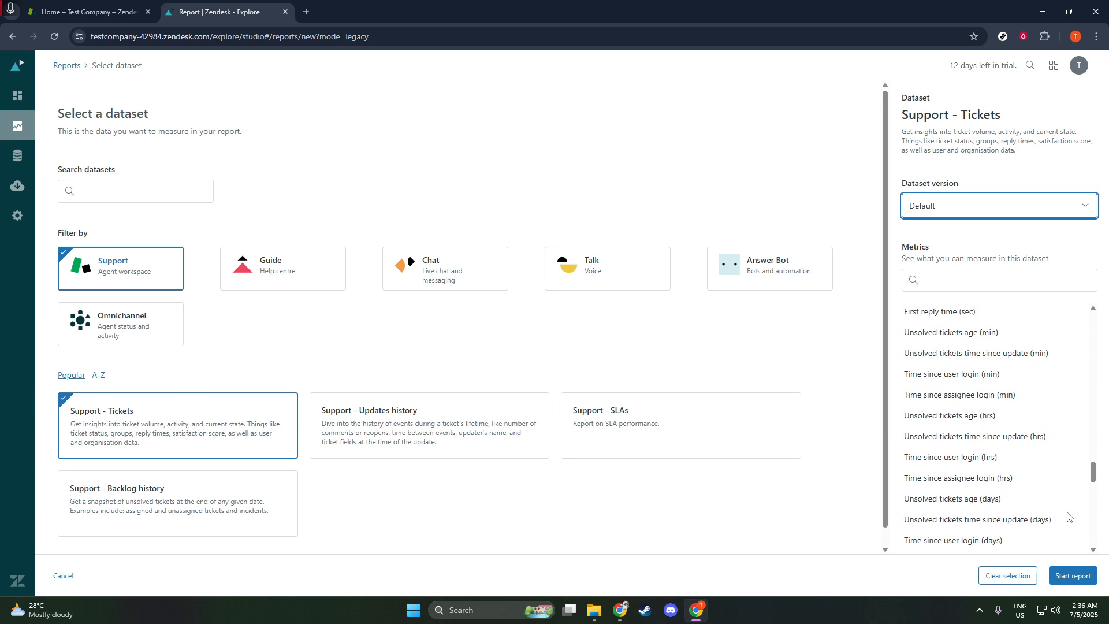
scroll(1071, 506, up, 6)
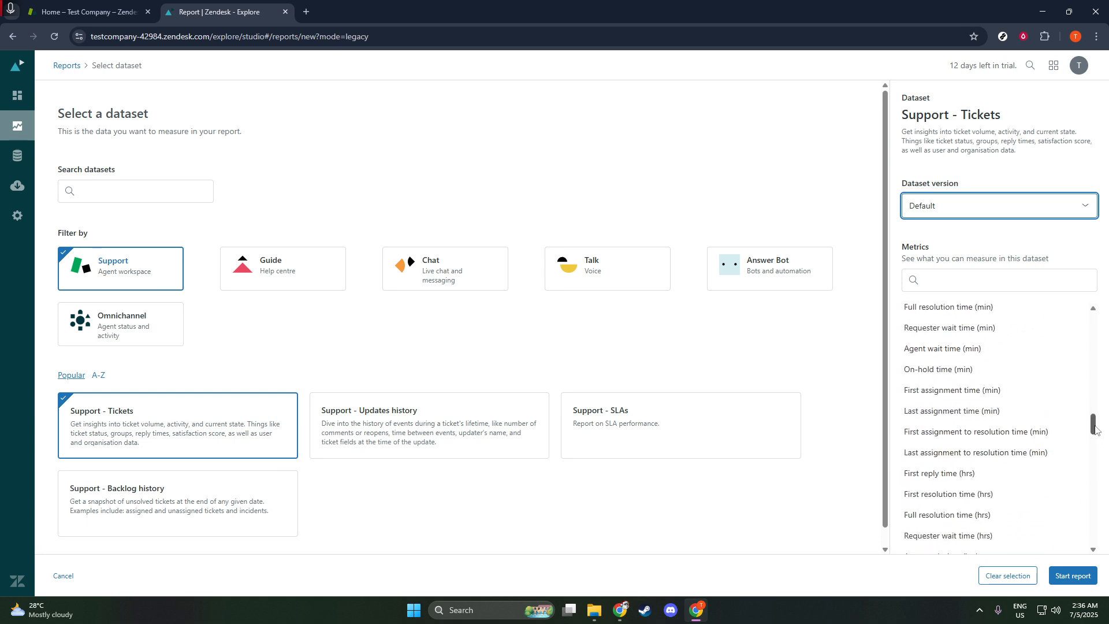
drag(1092, 430, 1092, 321)
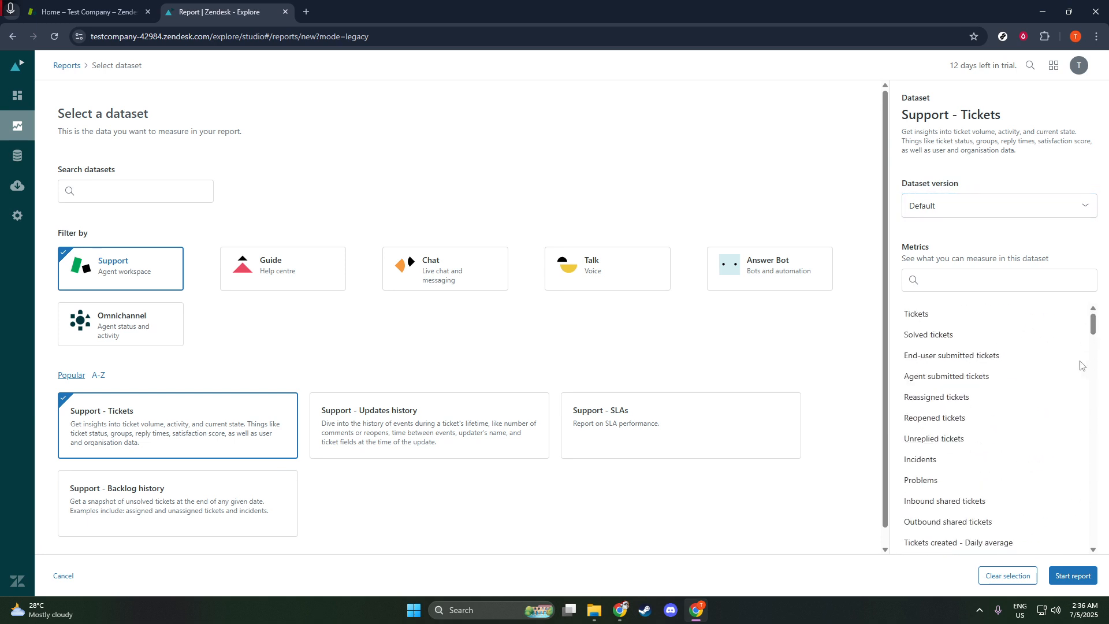
- Start the report, dismiss the introductory tour, and add the Tickets metric from the Tickets group
click(1074, 572)
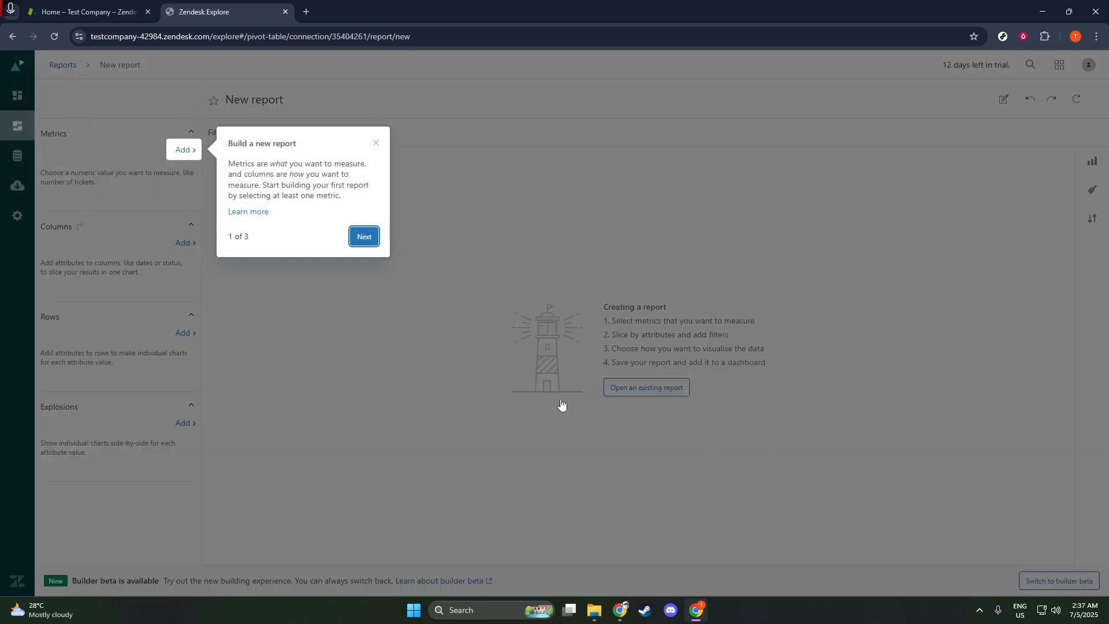
click(373, 146)
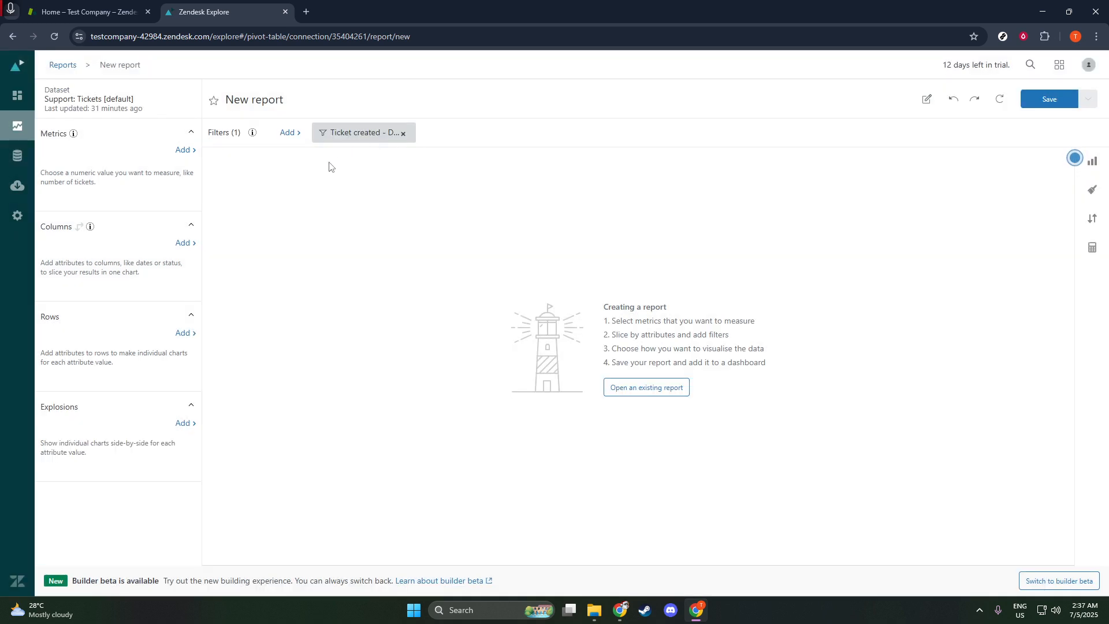
click(182, 150)
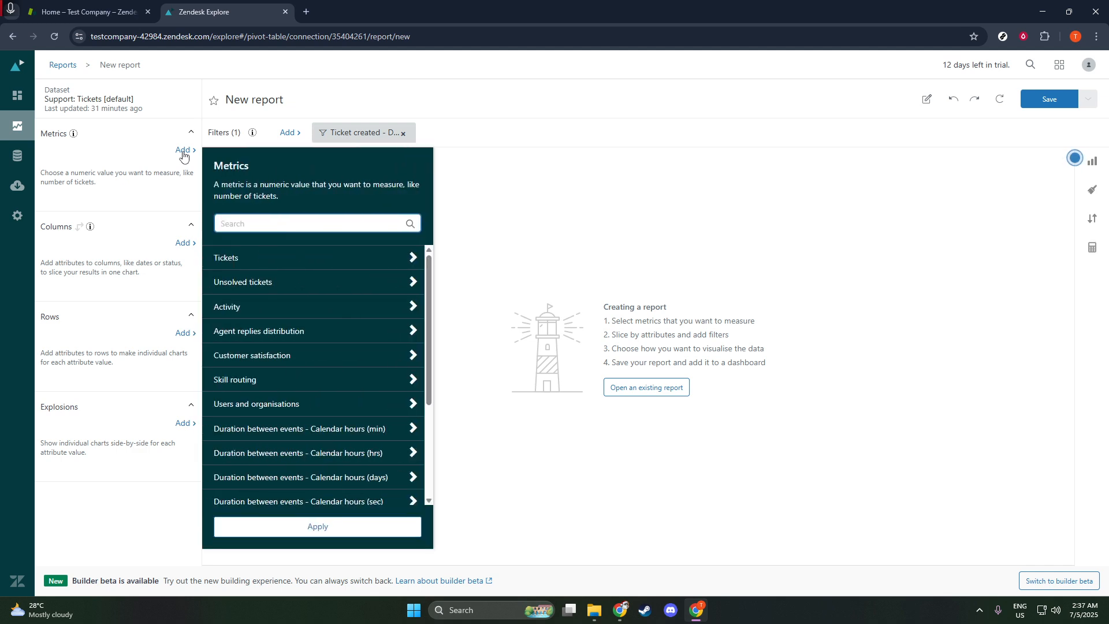
click(275, 259)
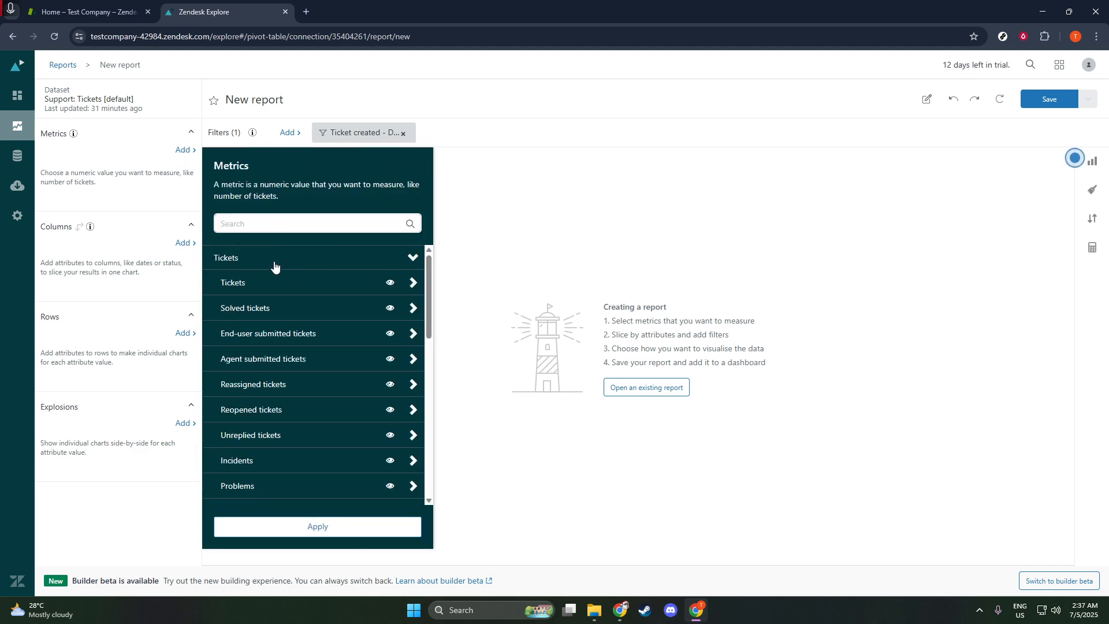
click(334, 292)
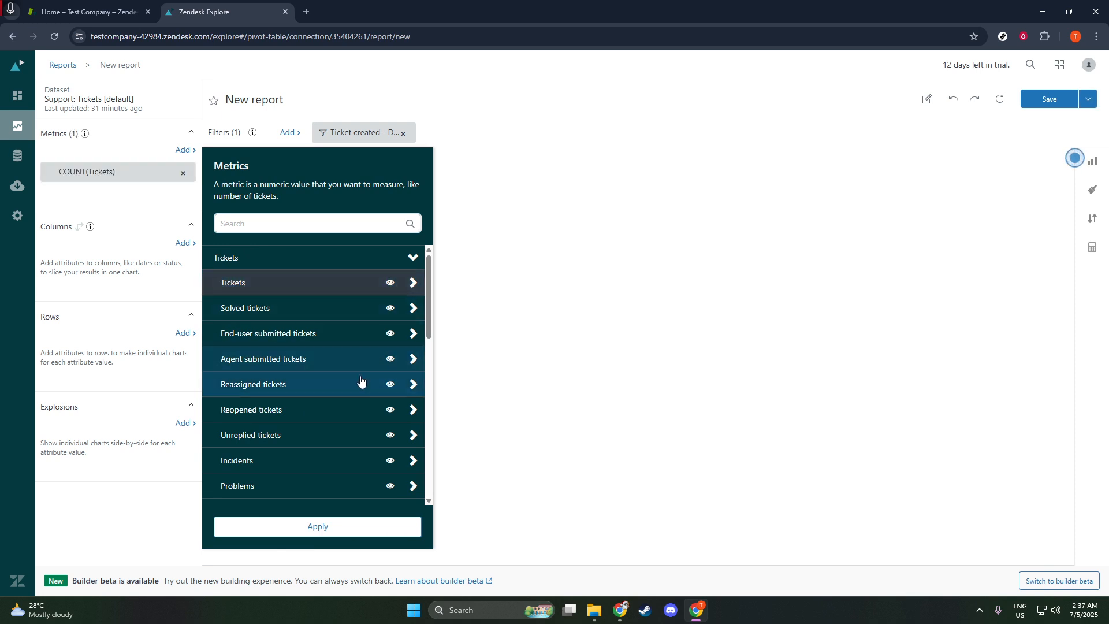
click(504, 301)
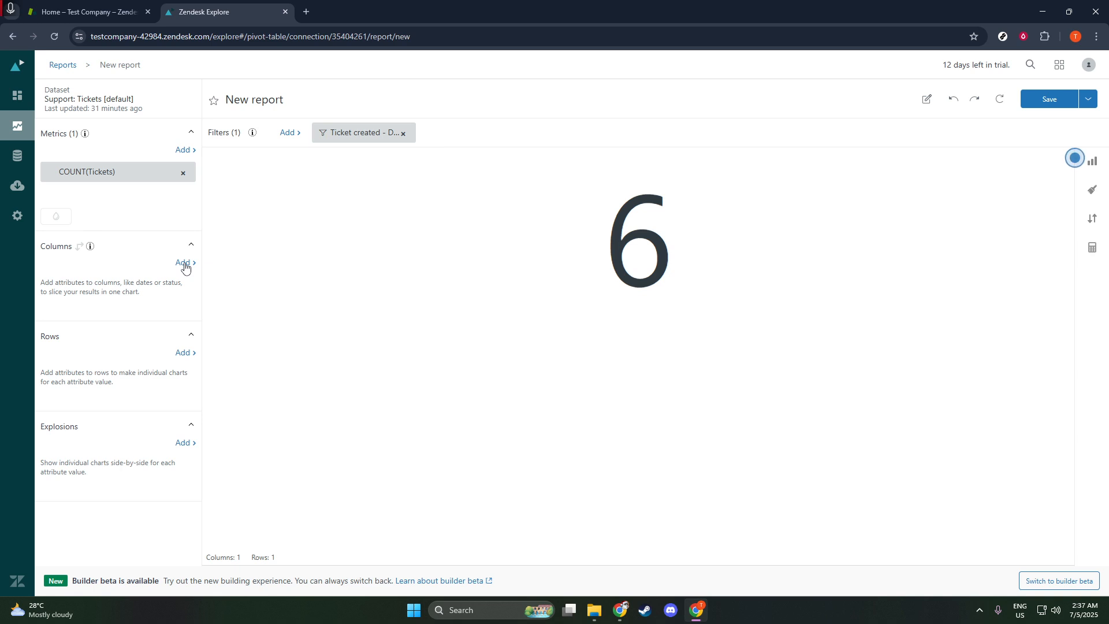
- Add the Ticket custom status name and Ticket email address attributes to the report's columns
click(183, 264)
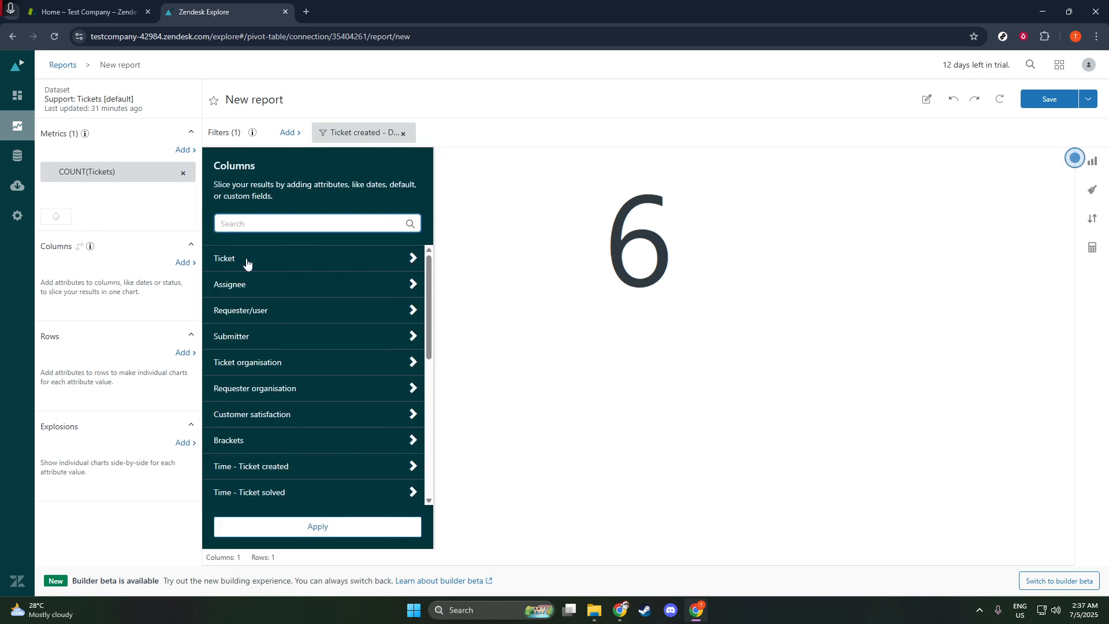
click(254, 264)
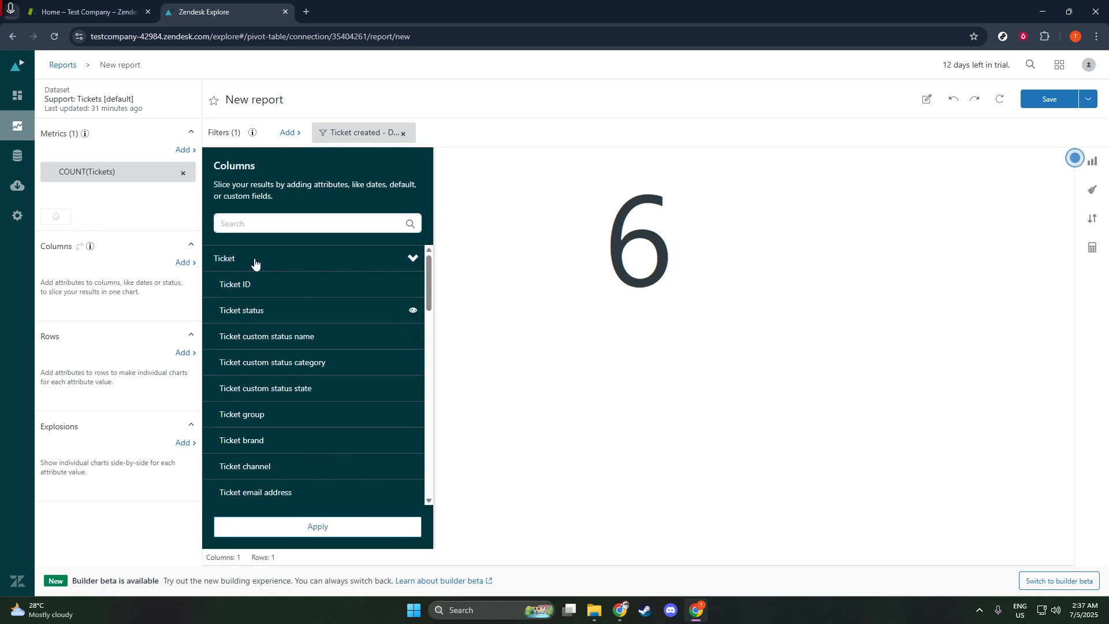
click(273, 339)
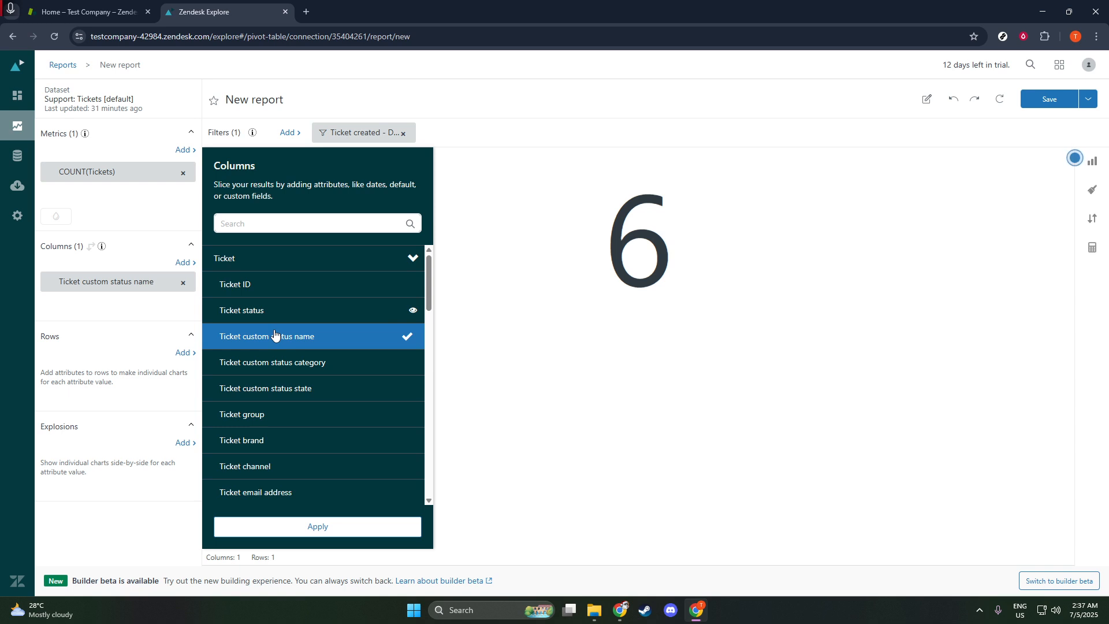
click(268, 491)
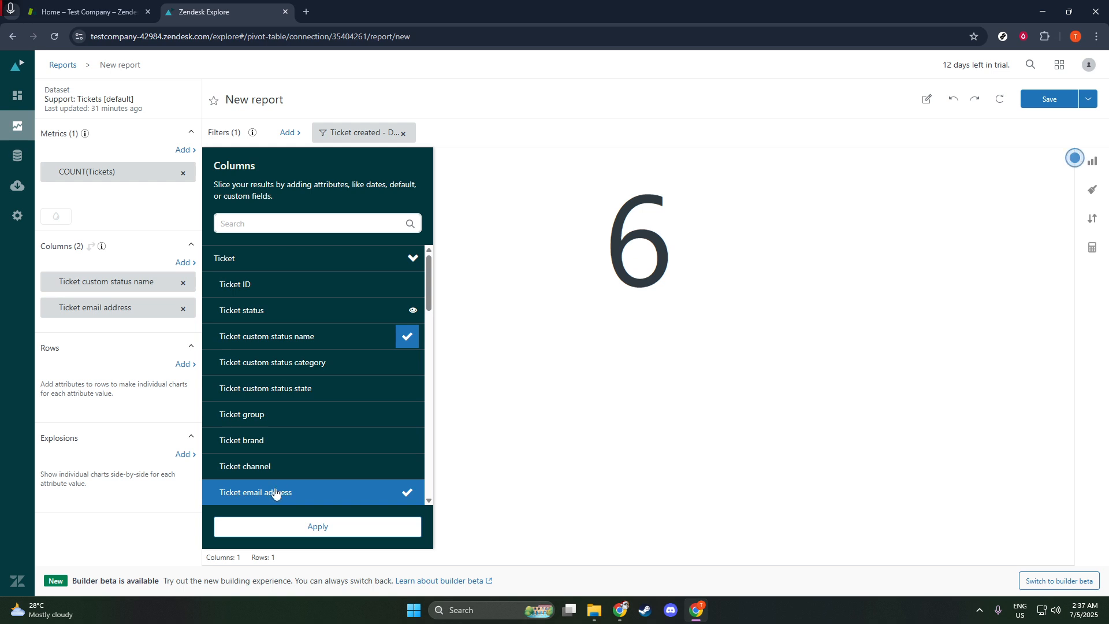
click(273, 529)
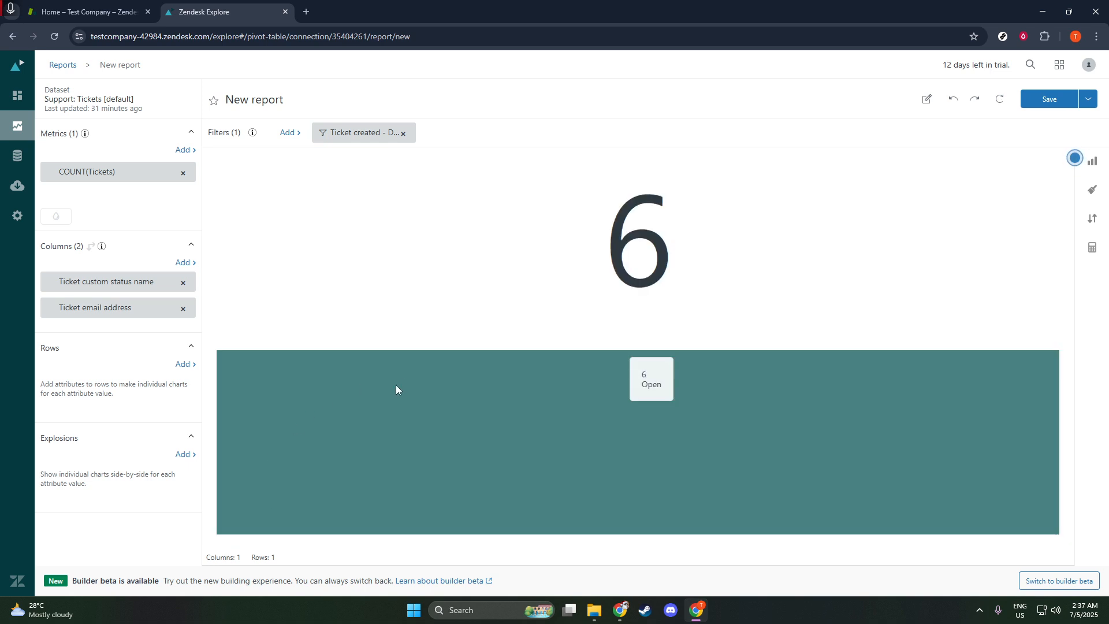
- Add the Ticket ID attribute to the report's rows and save the report
click(184, 364)
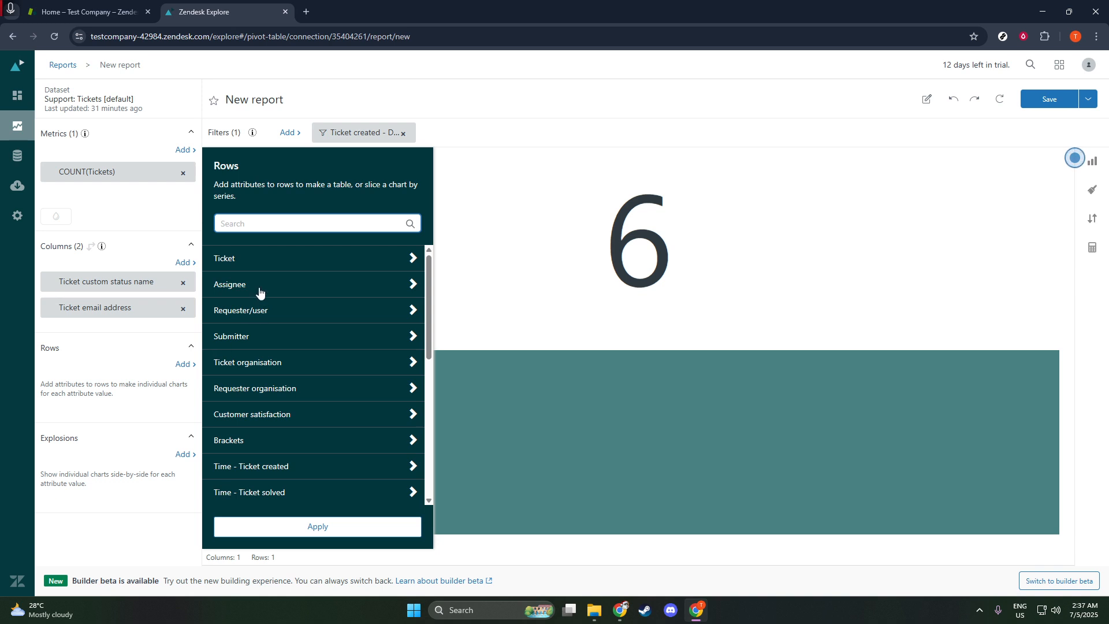
click(252, 261)
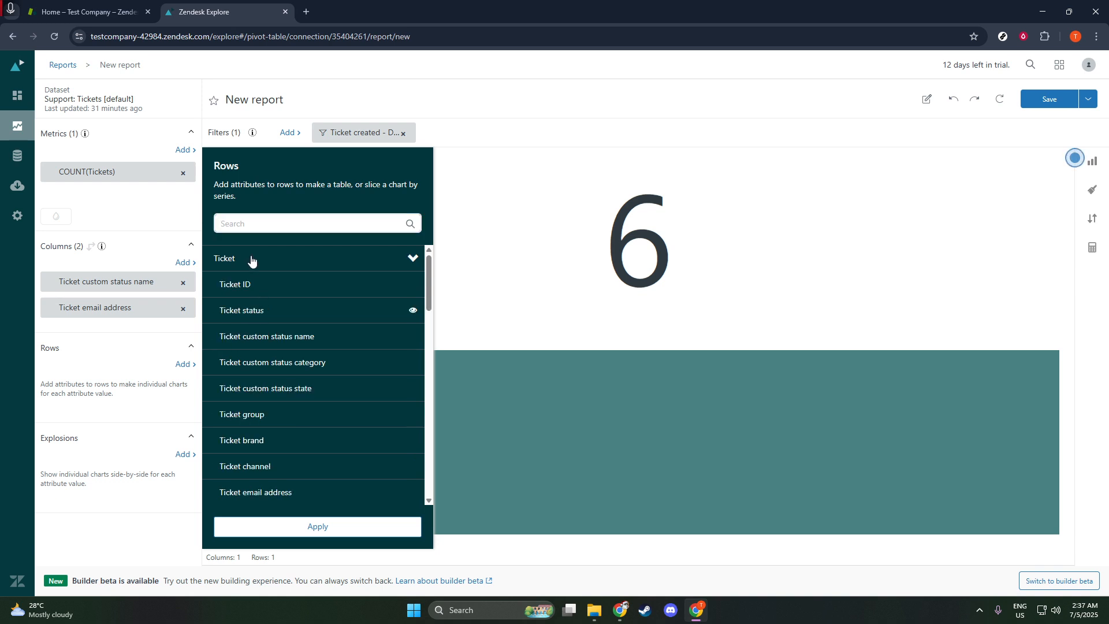
click(239, 284)
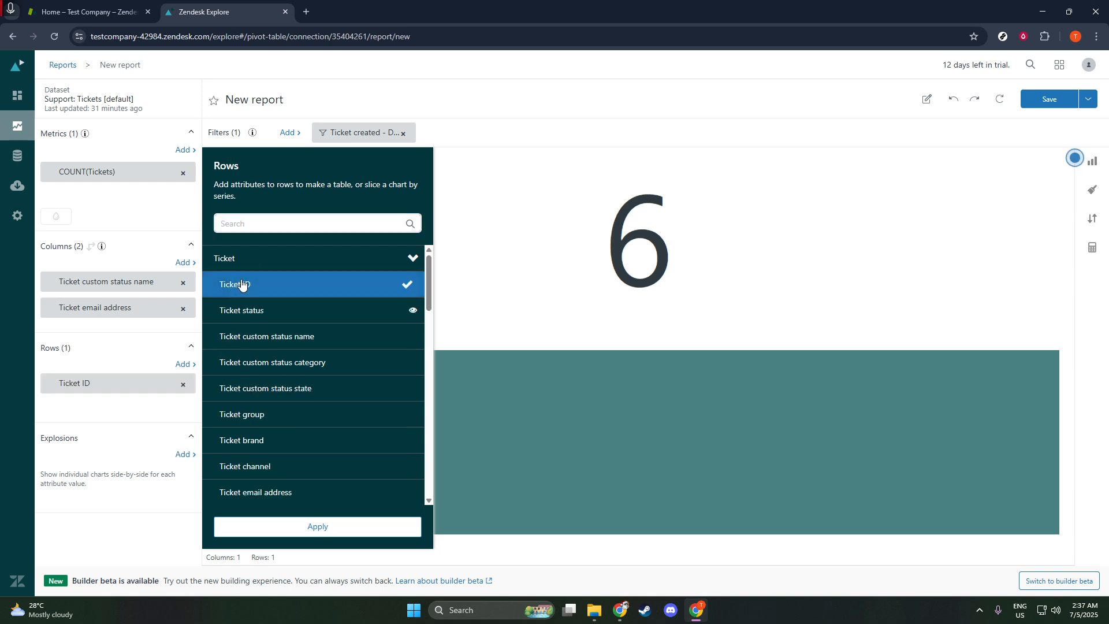
right_click(500, 261)
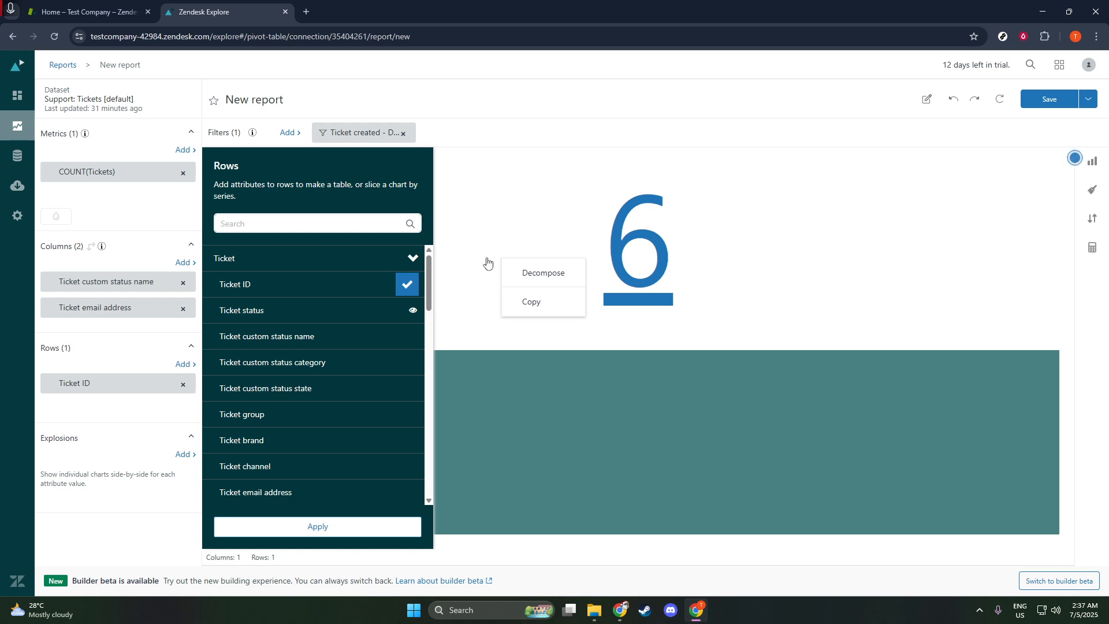
right_click(494, 245)
right_click(460, 200)
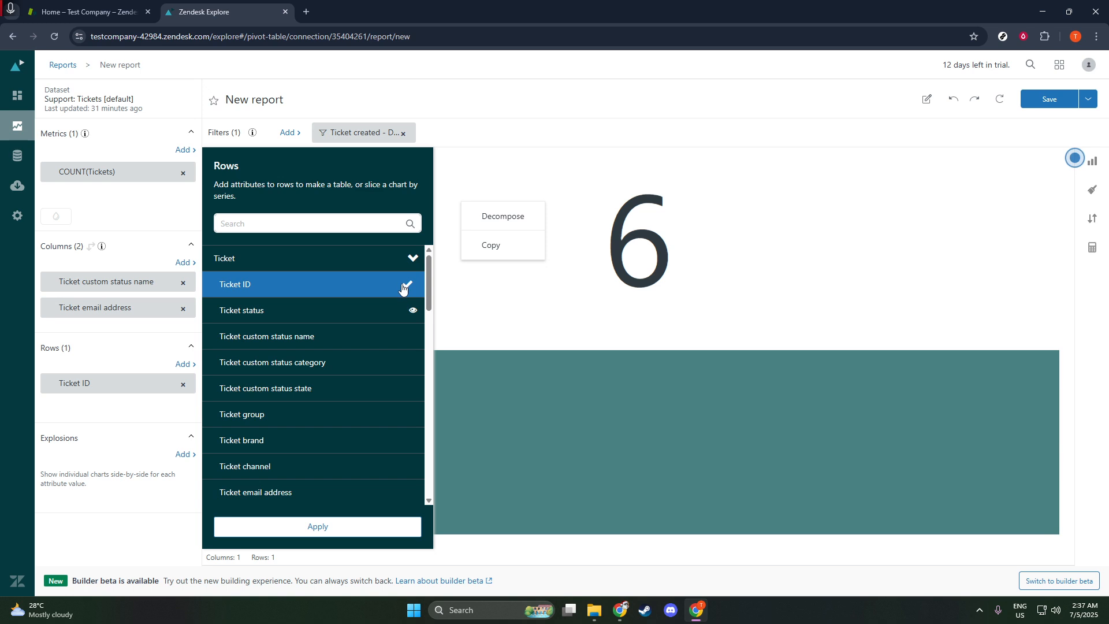
click(150, 417)
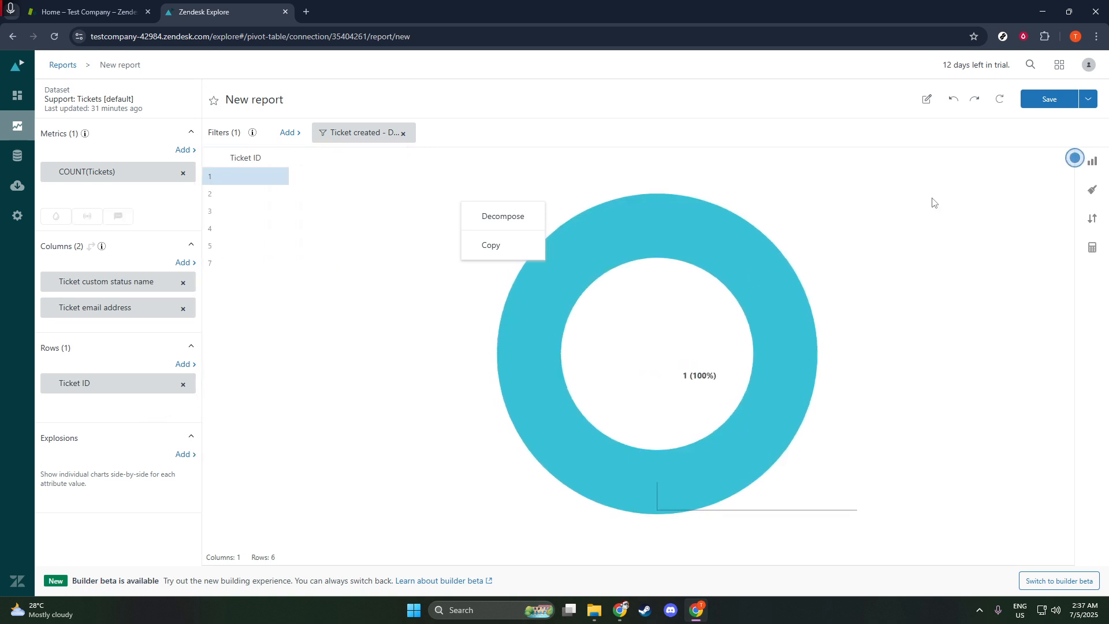
click(1042, 105)
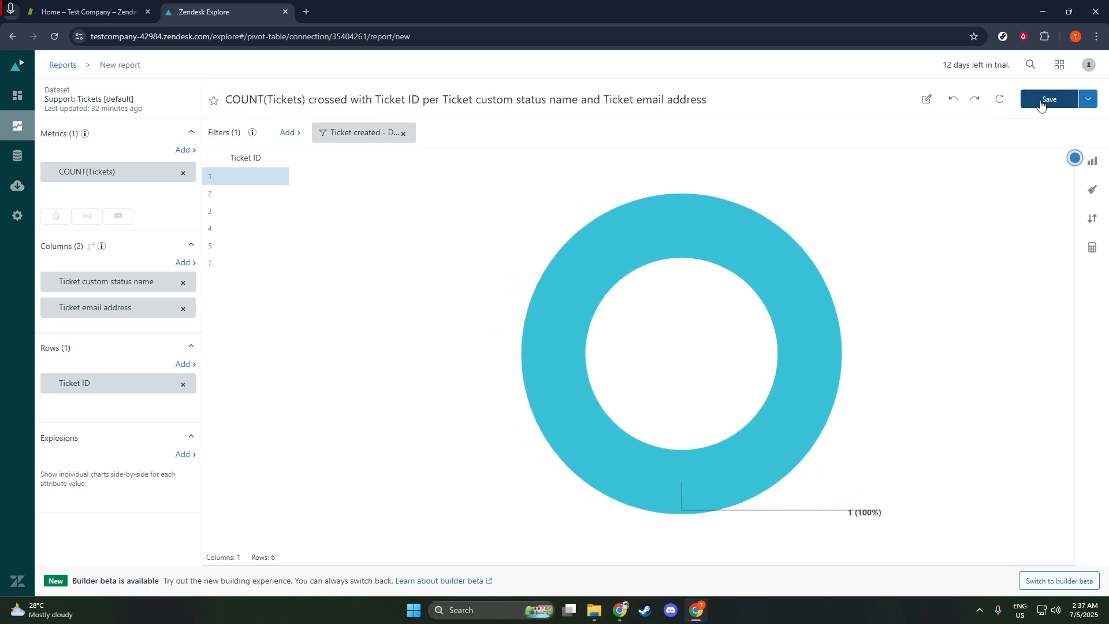